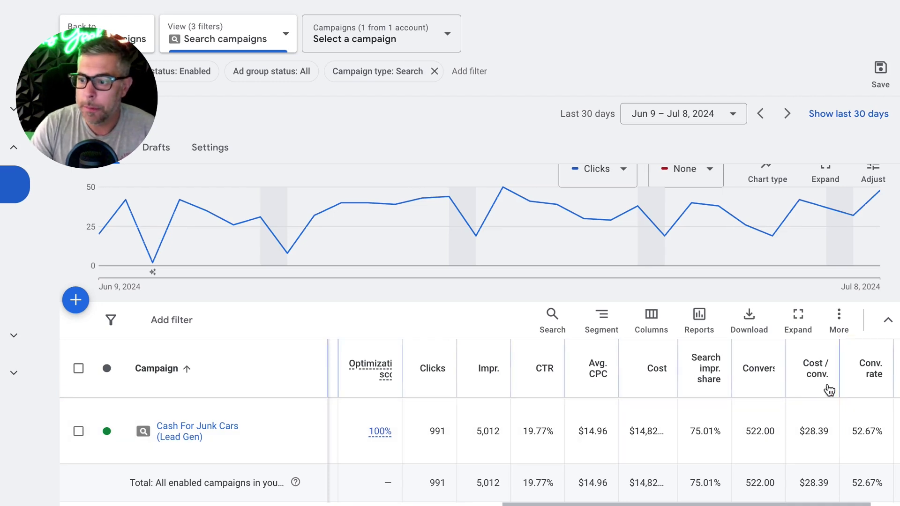
- Review the Cash For Junk Cars (Lead Gen) campaign's performance columns, from budget and status through to bid strategy type
{"action": "scroll", "coordinate": [826, 389], "scroll_direction": "right", "scroll_amount": 3}
{"action": "scroll", "coordinate": [826, 389], "scroll_direction": "down", "scroll_amount": 1}
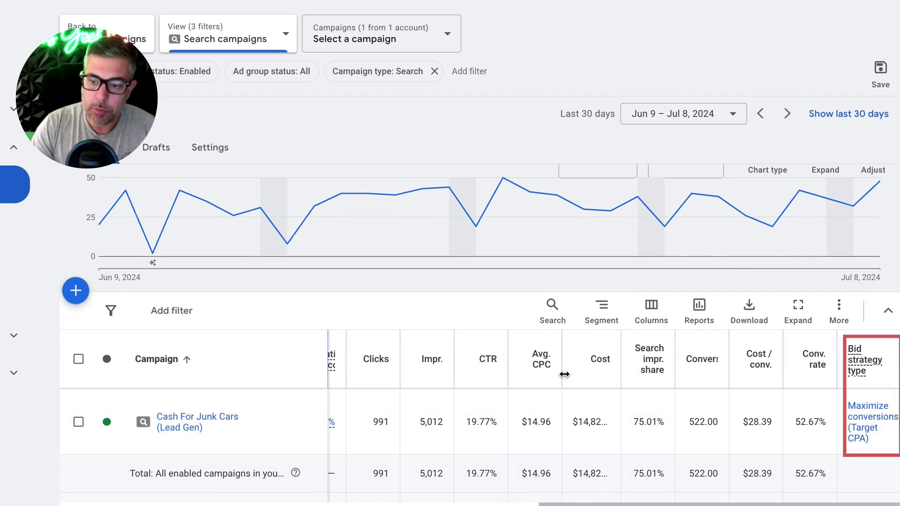
{"action": "scroll", "coordinate": [564, 375], "scroll_direction": "left", "scroll_amount": 2}
{"action": "scroll", "coordinate": [566, 380], "scroll_direction": "left", "scroll_amount": 5}
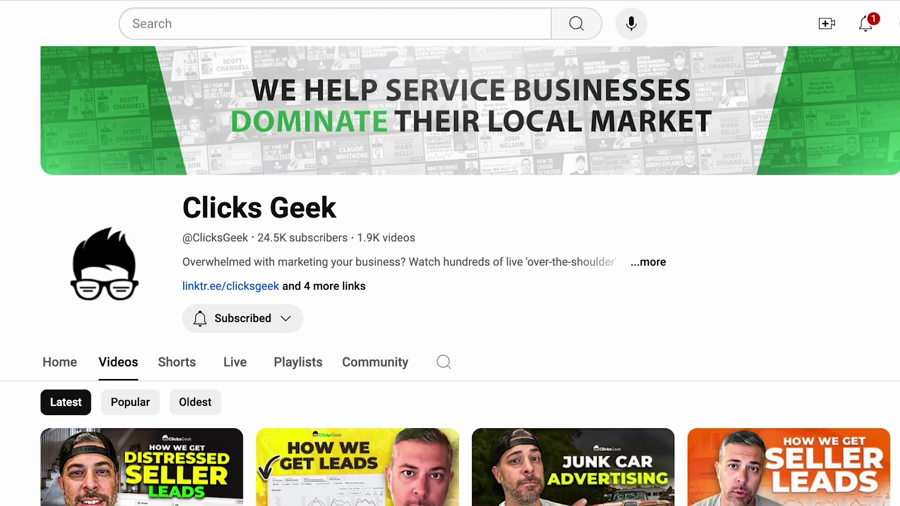
- Browse the latest videos on the Clicks Geek YouTube channel
{"action": "scroll", "coordinate": [450, 281], "scroll_direction": "down", "scroll_amount": 5}
{"action": "scroll", "coordinate": [466, 295], "scroll_direction": "down", "scroll_amount": 15}
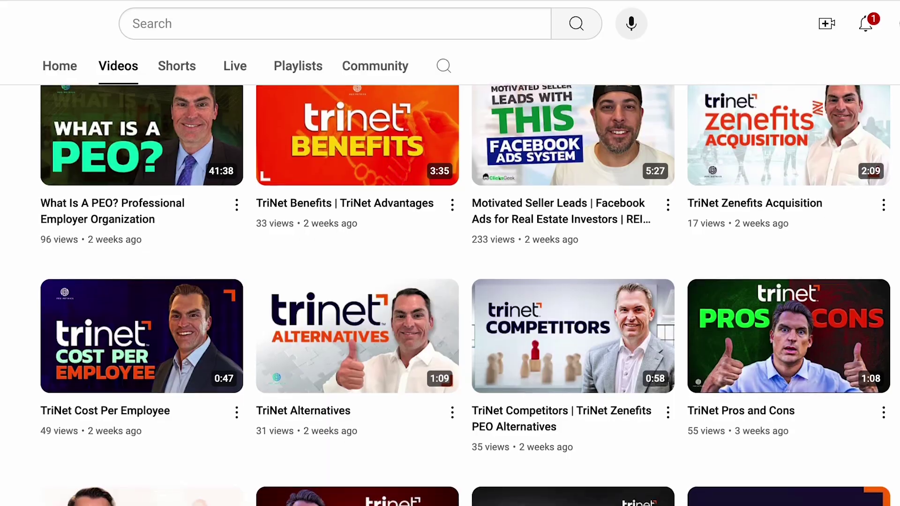
{"action": "scroll", "coordinate": [466, 295], "scroll_direction": "down", "scroll_amount": 20}
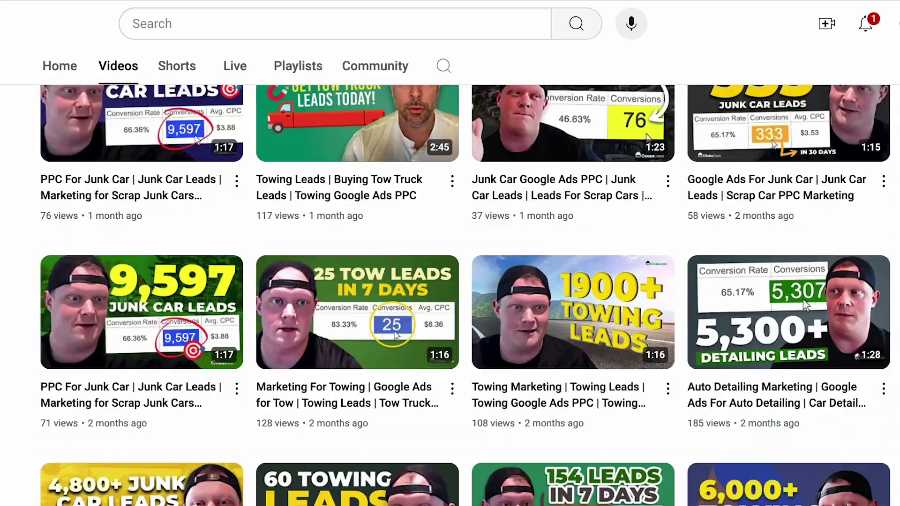
{"action": "scroll", "coordinate": [450, 281], "scroll_direction": "down", "scroll_amount": 20}
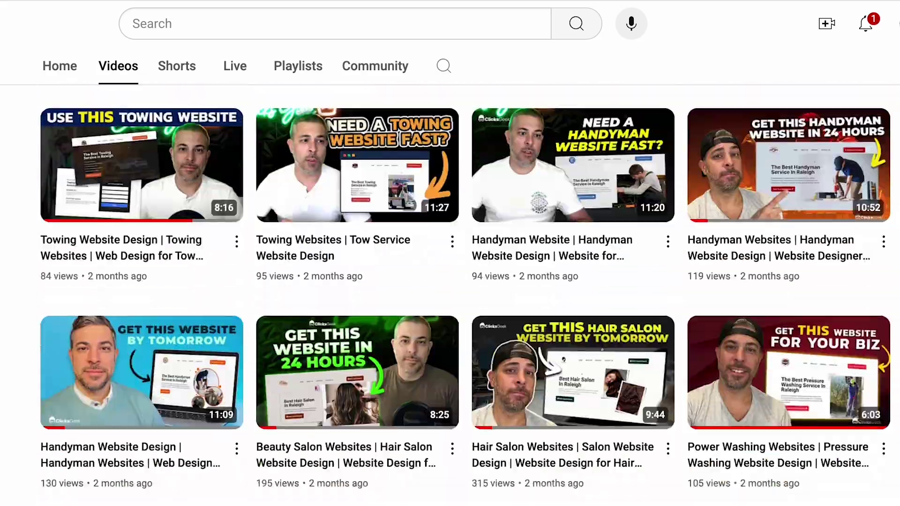
{"action": "scroll", "coordinate": [450, 295], "scroll_direction": "down", "scroll_amount": 8}
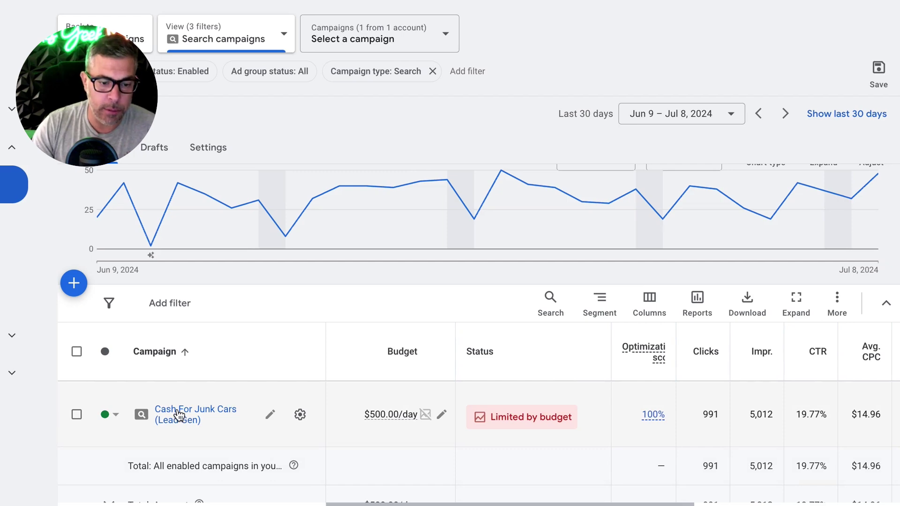
- In Google Ads, open the Cash For Junk Cars (Lead Gen) campaign and go into its "cash for junk cars" ad group
{"action": "left_click", "coordinate": [179, 415]}
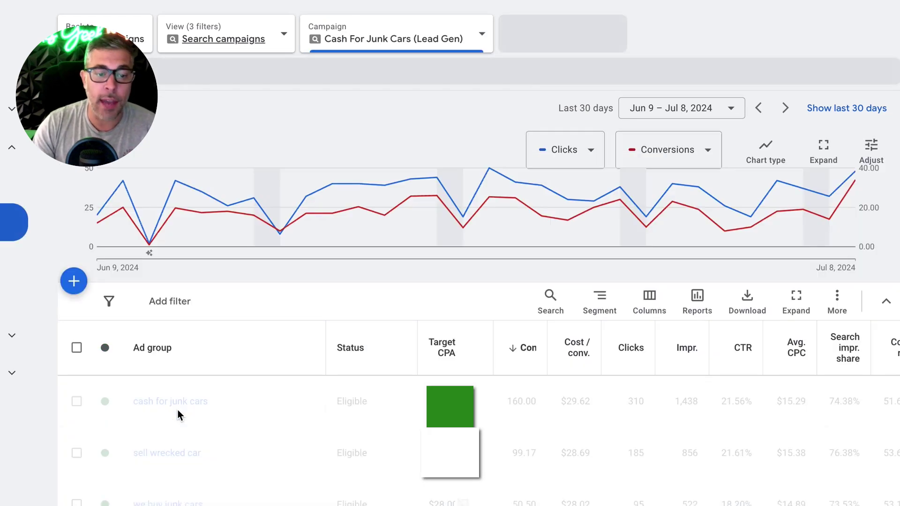
{"action": "scroll", "coordinate": [342, 323], "scroll_direction": "down", "scroll_amount": 3}
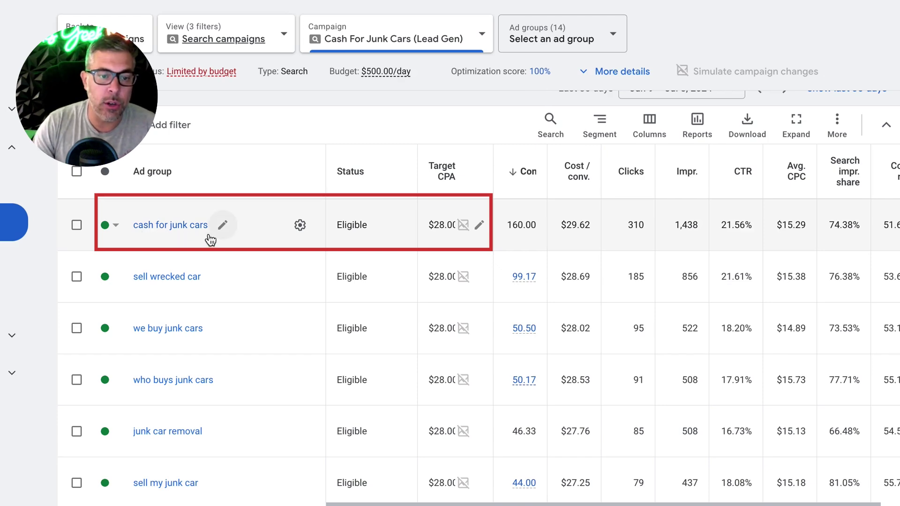
{"action": "left_click", "coordinate": [184, 227]}
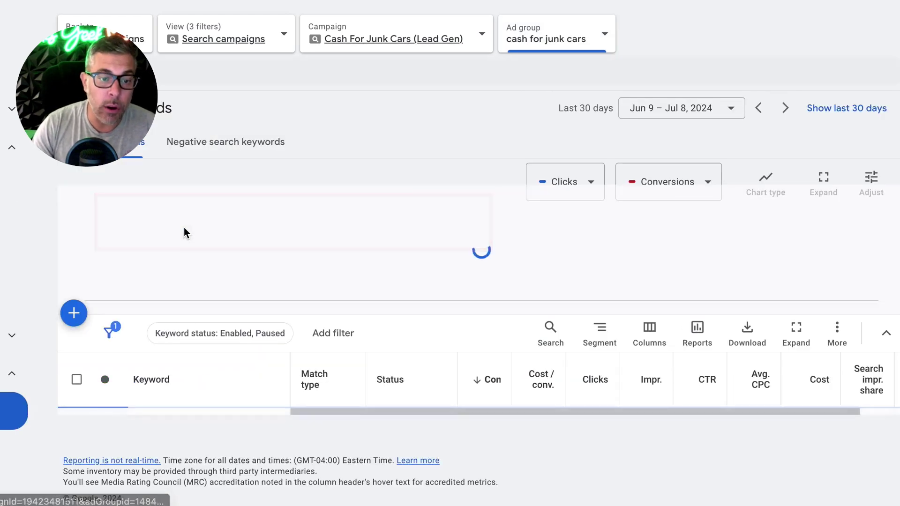
- Examine the ad group's search keywords, including their match types, conversions and cost per conversion
{"action": "scroll", "coordinate": [338, 289], "scroll_direction": "down", "scroll_amount": 3}
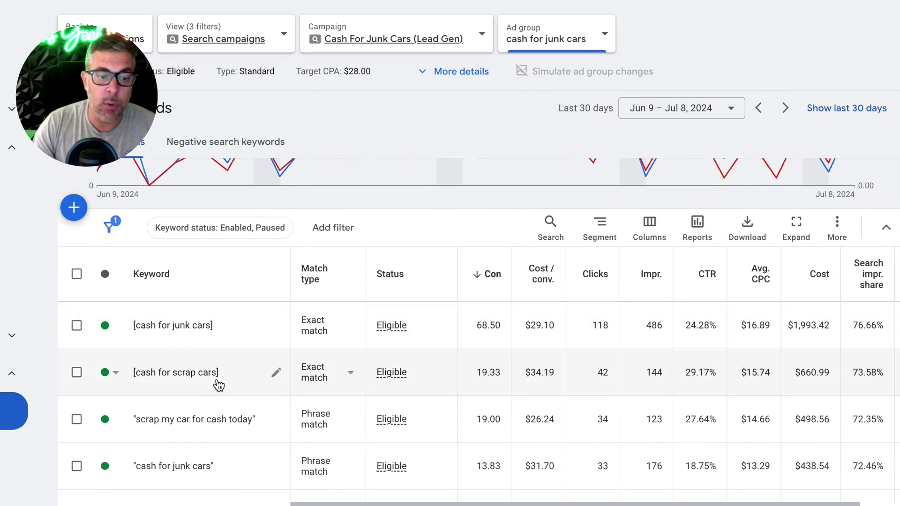
{"action": "scroll", "coordinate": [217, 432], "scroll_direction": "down", "scroll_amount": 2}
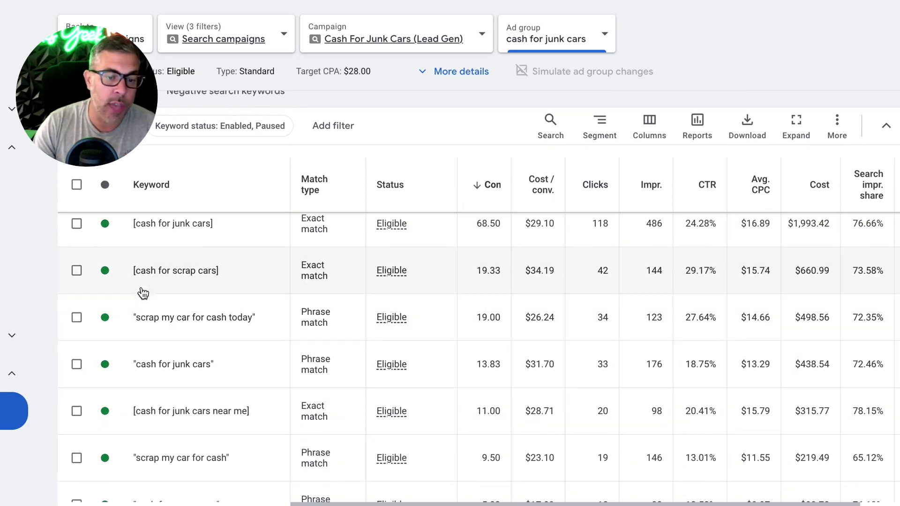
{"action": "scroll", "coordinate": [248, 357], "scroll_direction": "down", "scroll_amount": 1}
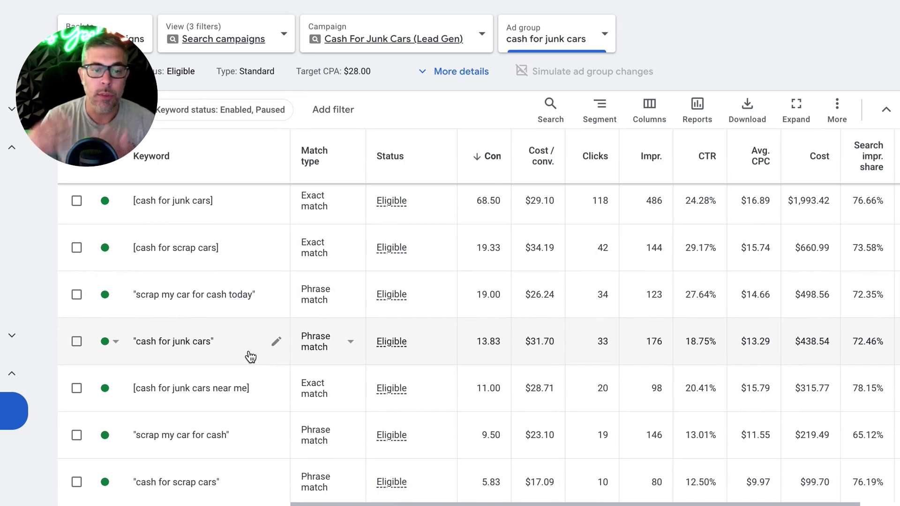
{"action": "scroll", "coordinate": [250, 356], "scroll_direction": "down", "scroll_amount": 4}
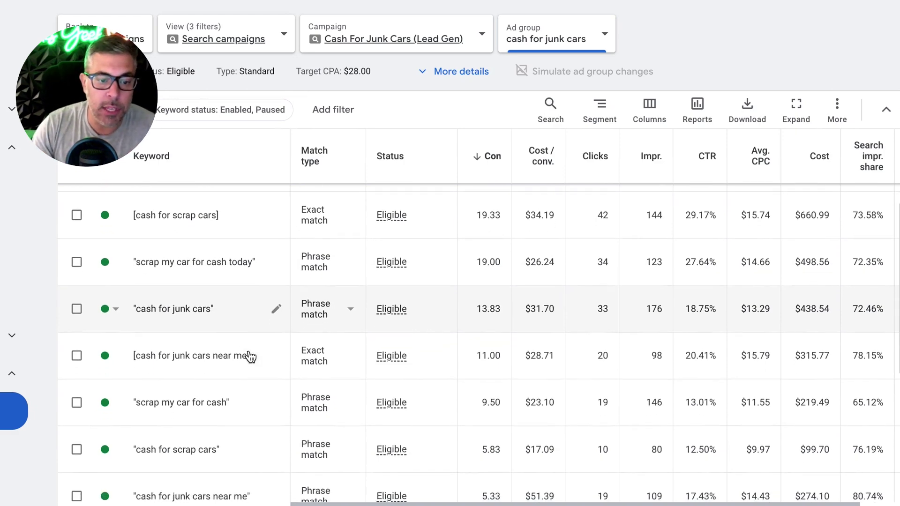
{"action": "scroll", "coordinate": [249, 350], "scroll_direction": "down", "scroll_amount": 5}
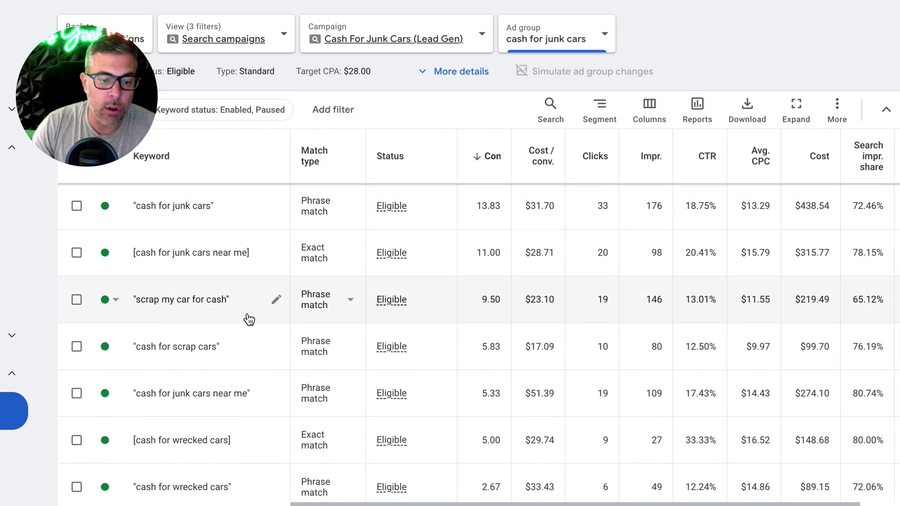
{"action": "scroll", "coordinate": [247, 319], "scroll_direction": "down", "scroll_amount": 2}
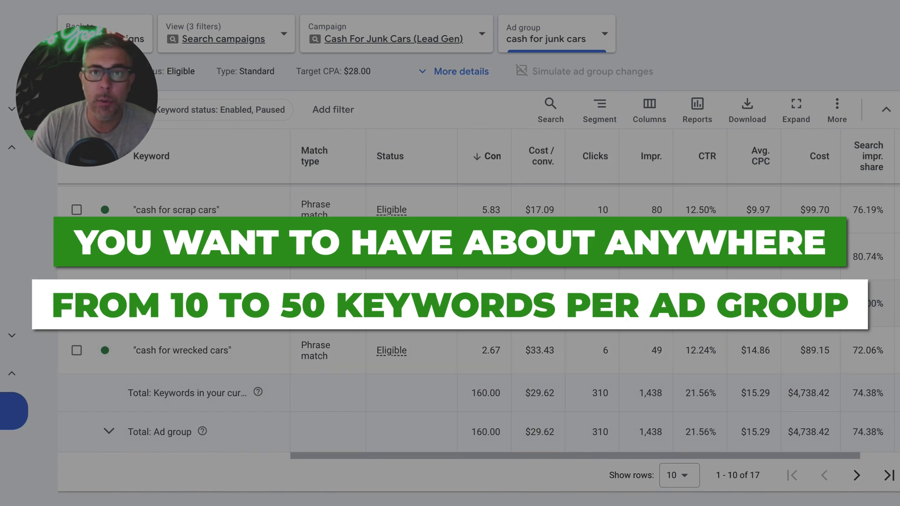
{"action": "scroll", "coordinate": [247, 298], "scroll_direction": "up", "scroll_amount": 2}
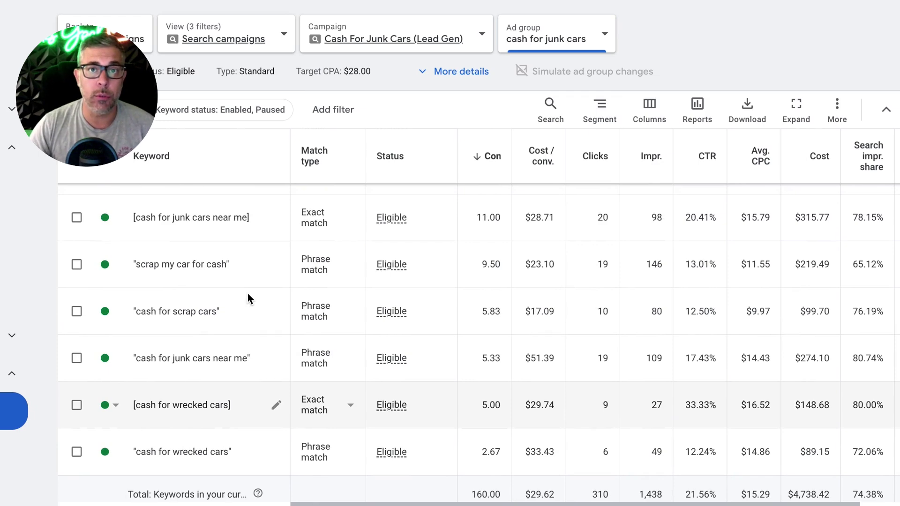
{"action": "scroll", "coordinate": [247, 298], "scroll_direction": "up", "scroll_amount": 5}
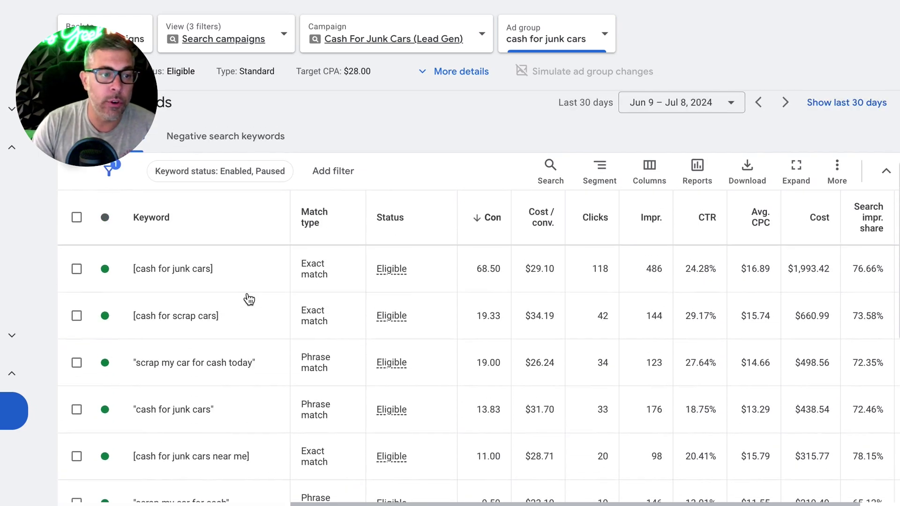
- Return to the campaign's ad group list and look over its ad groups and their target CPAs
{"action": "key", "text": "alt+Left"}
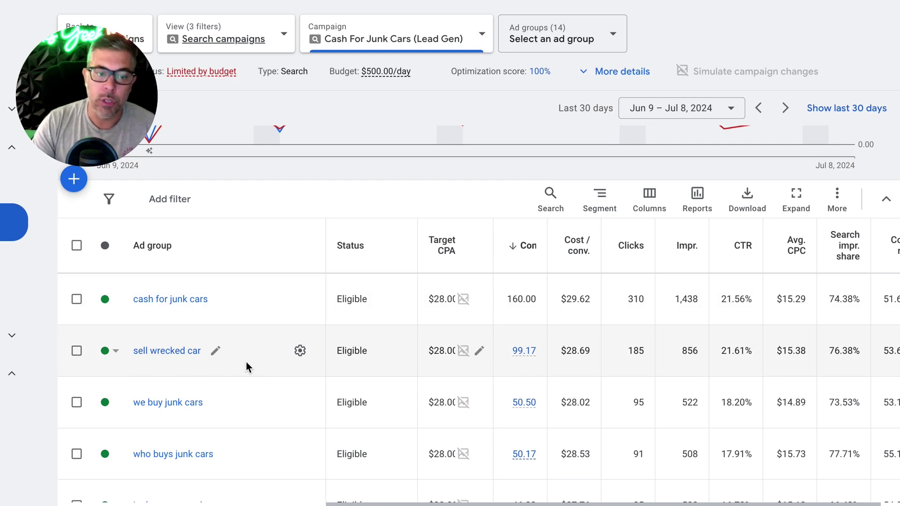
{"action": "scroll", "coordinate": [247, 362], "scroll_direction": "down", "scroll_amount": 1}
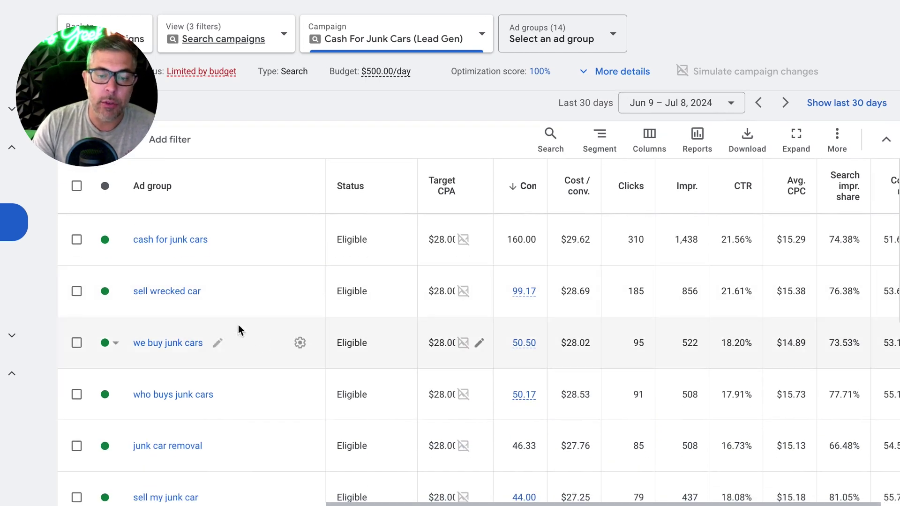
{"action": "scroll", "coordinate": [128, 256], "scroll_direction": "up", "scroll_amount": 1}
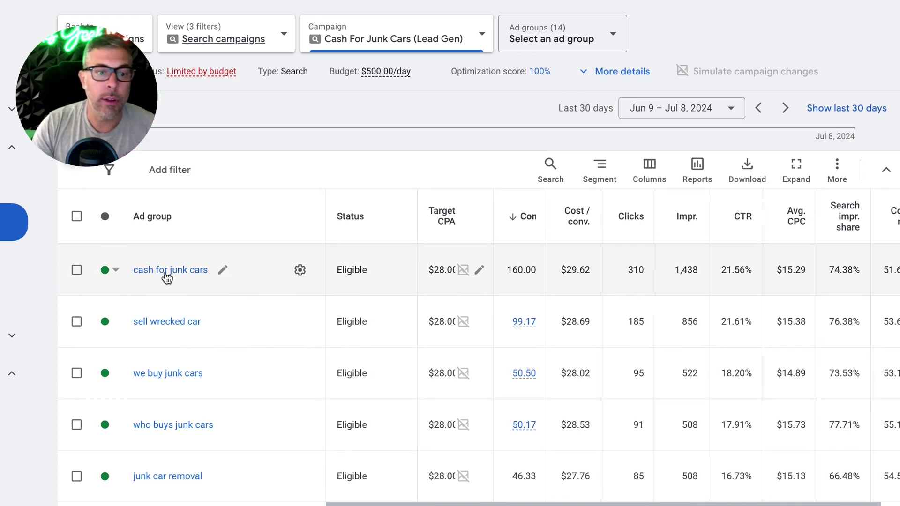
- Reopen the "cash for junk cars" ad group and check its top exact match and phrase match keywords
{"action": "left_click", "coordinate": [162, 278]}
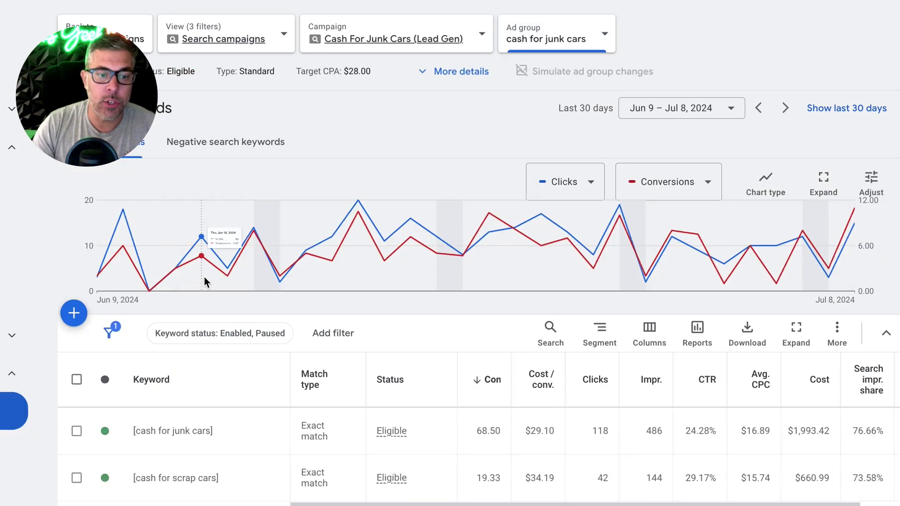
{"action": "scroll", "coordinate": [169, 324], "scroll_direction": "down", "scroll_amount": 3}
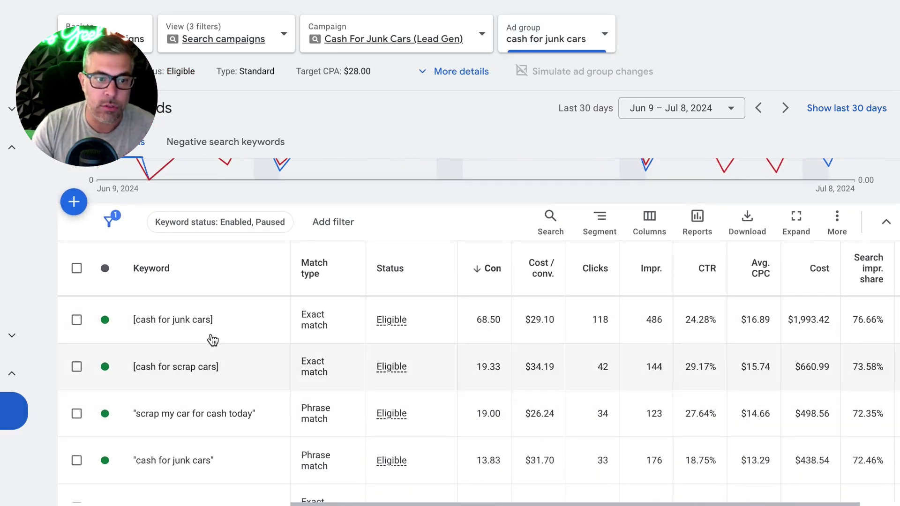
{"action": "scroll", "coordinate": [202, 323], "scroll_direction": "up", "scroll_amount": 1}
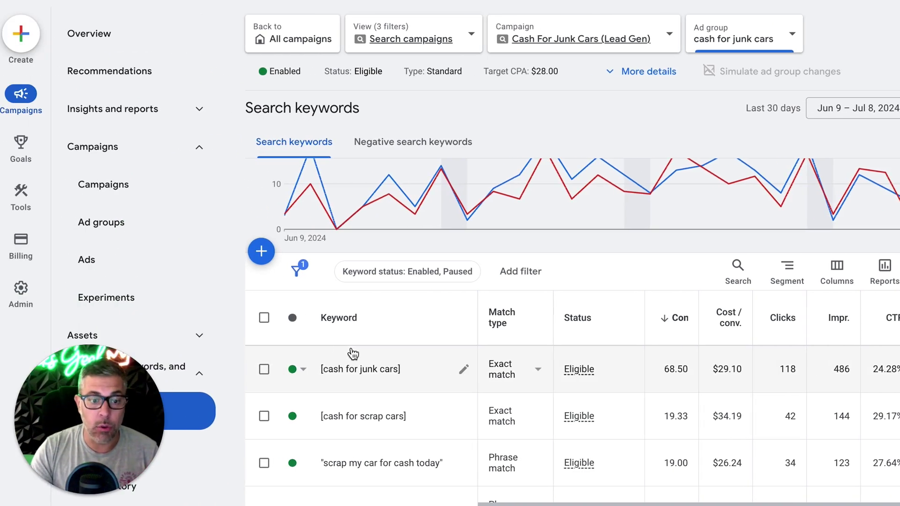
- Show the ads of the "cash for junk cars" ad group and open its first responsive search ad for editing
{"action": "left_click", "coordinate": [120, 271]}
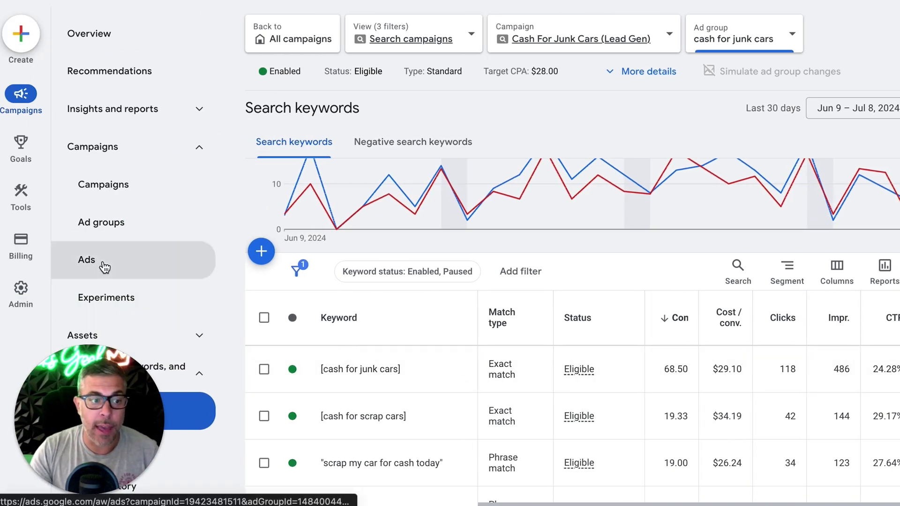
{"action": "scroll", "coordinate": [597, 307], "scroll_direction": "down", "scroll_amount": 3}
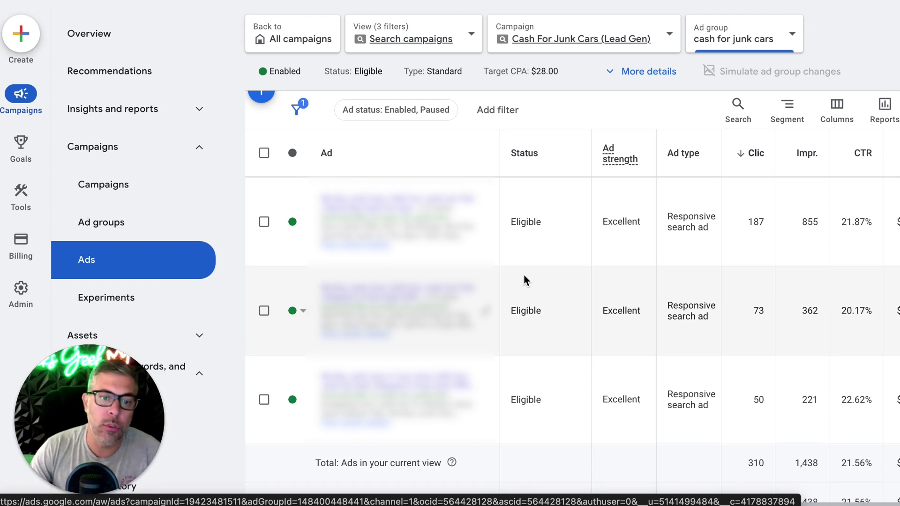
{"action": "left_click", "coordinate": [486, 225]}
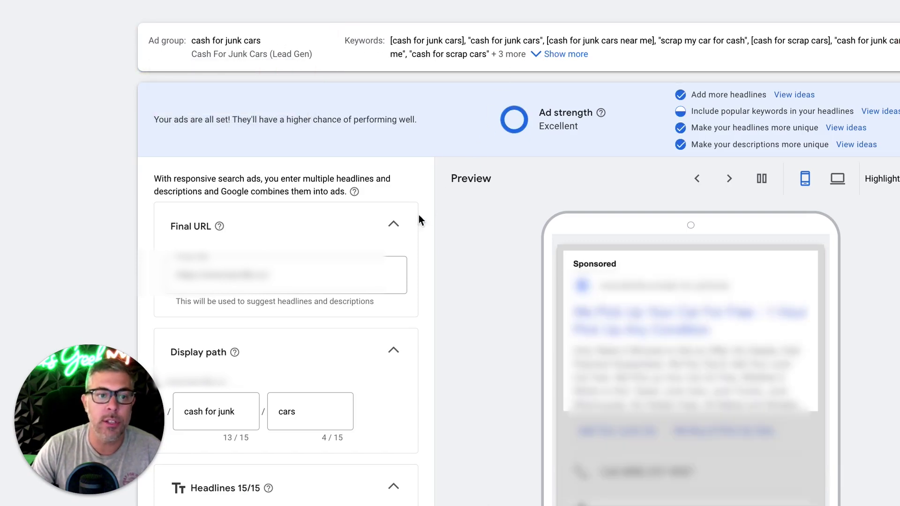
- Review the responsive search ad's final URL, display path and the keywords suggested for its headlines
{"action": "scroll", "coordinate": [384, 233], "scroll_direction": "down", "scroll_amount": 4}
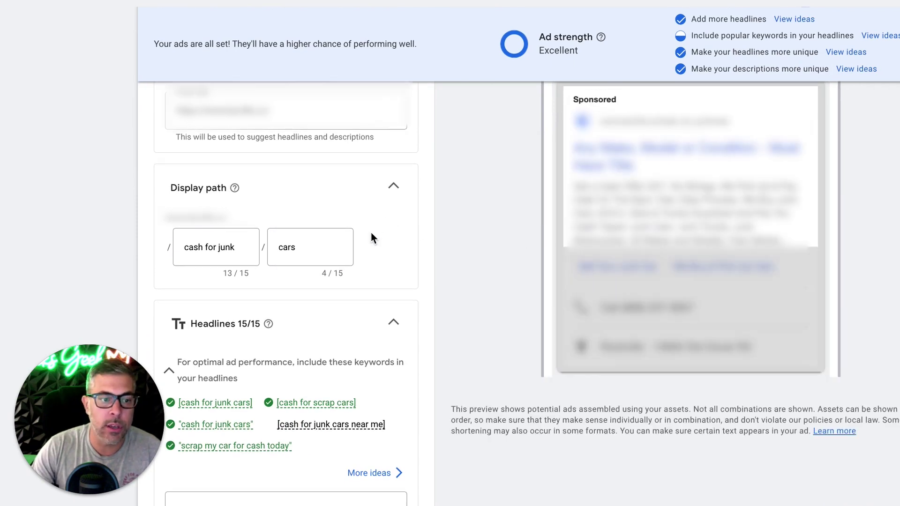
{"action": "scroll", "coordinate": [370, 233], "scroll_direction": "down", "scroll_amount": 1}
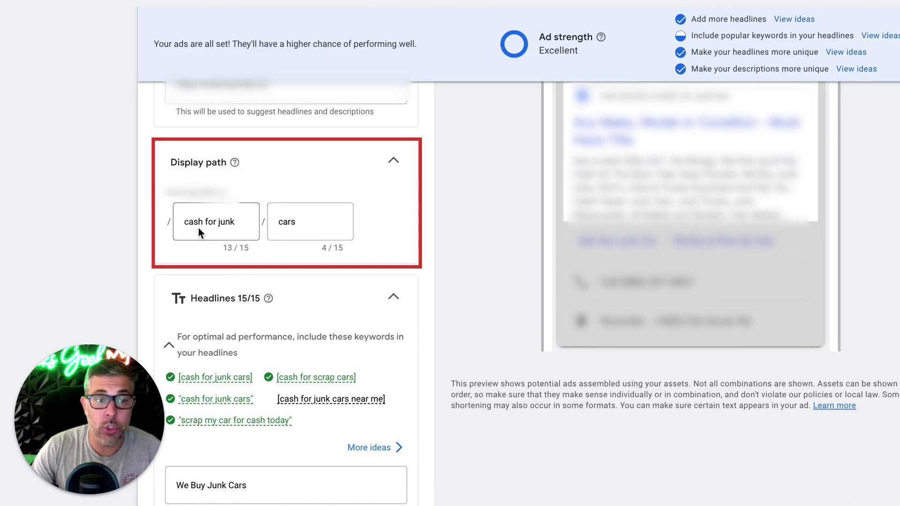
{"action": "scroll", "coordinate": [389, 222], "scroll_direction": "down", "scroll_amount": 4}
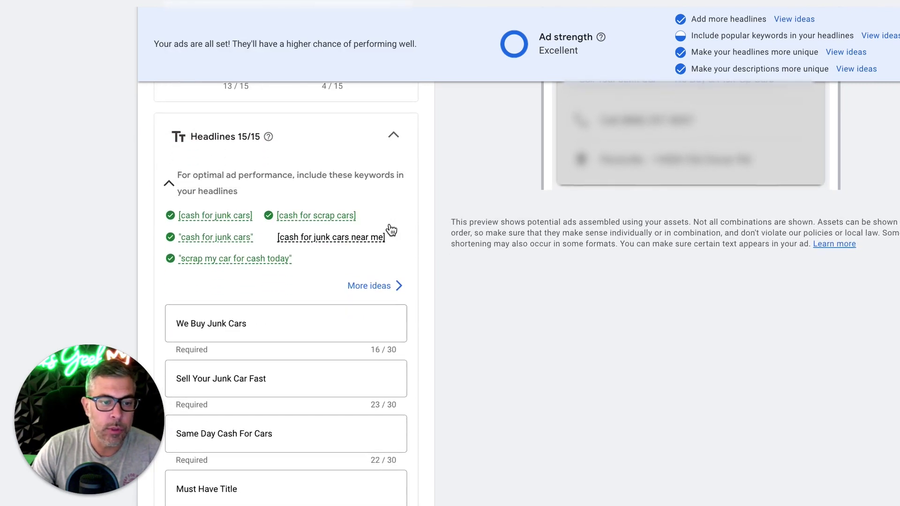
- Read through the ad's headlines from "We Buy Junk Cars" to "Payment At Pickup"
{"action": "scroll", "coordinate": [412, 300], "scroll_direction": "down", "scroll_amount": 1}
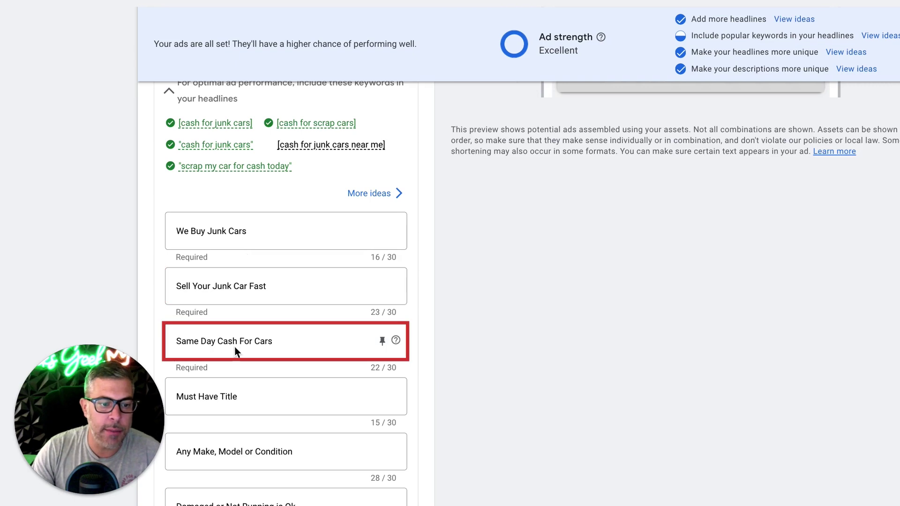
{"action": "scroll", "coordinate": [311, 345], "scroll_direction": "down", "scroll_amount": 2}
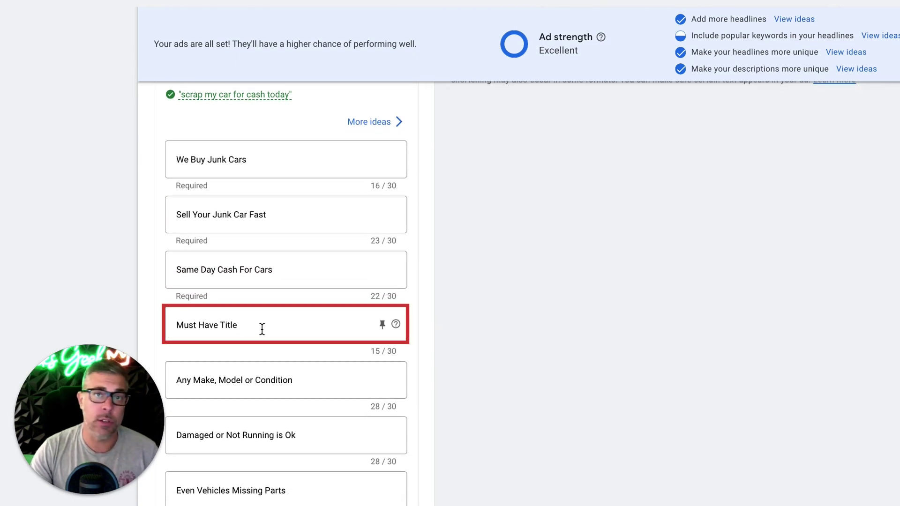
{"action": "scroll", "coordinate": [262, 329], "scroll_direction": "down", "scroll_amount": 2}
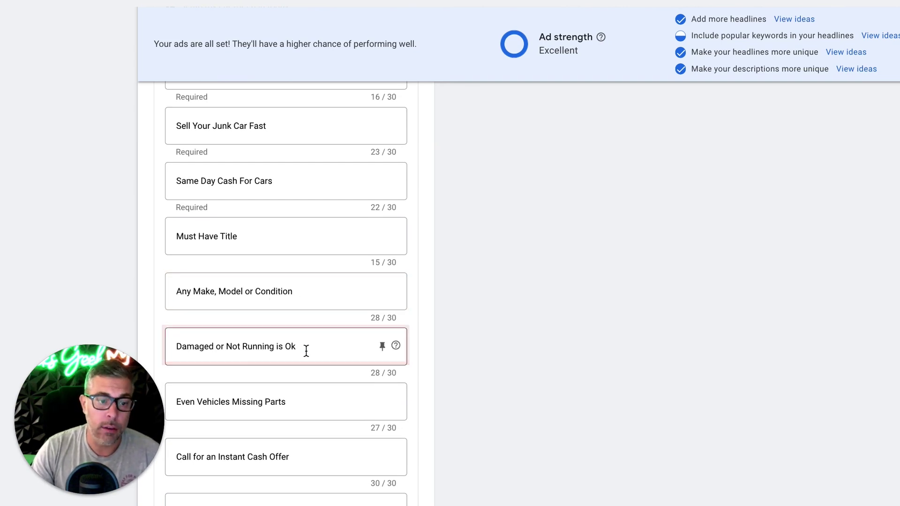
{"action": "scroll", "coordinate": [306, 351], "scroll_direction": "down", "scroll_amount": 1}
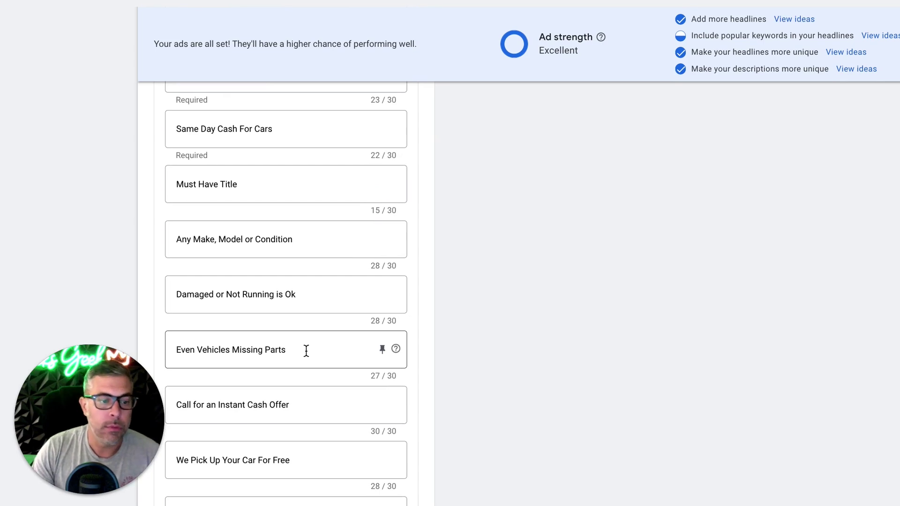
{"action": "scroll", "coordinate": [306, 351], "scroll_direction": "down", "scroll_amount": 1}
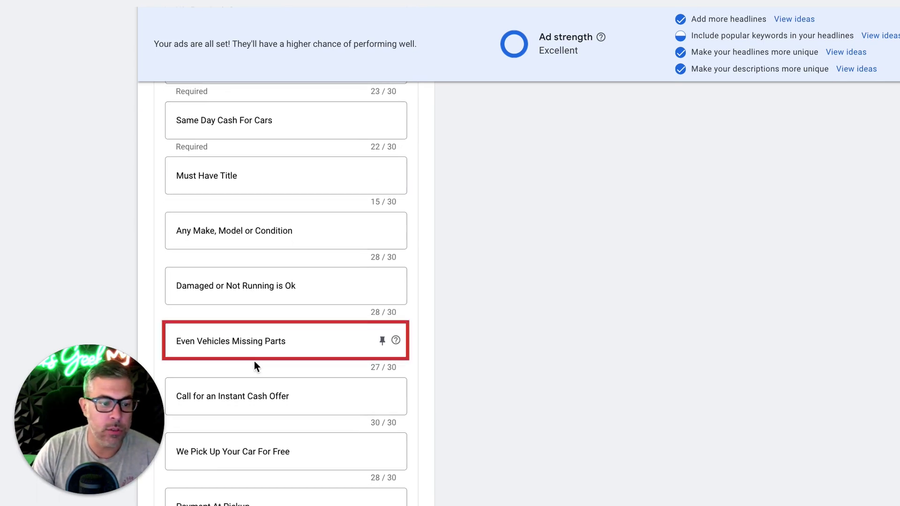
{"action": "scroll", "coordinate": [334, 394], "scroll_direction": "down", "scroll_amount": 1}
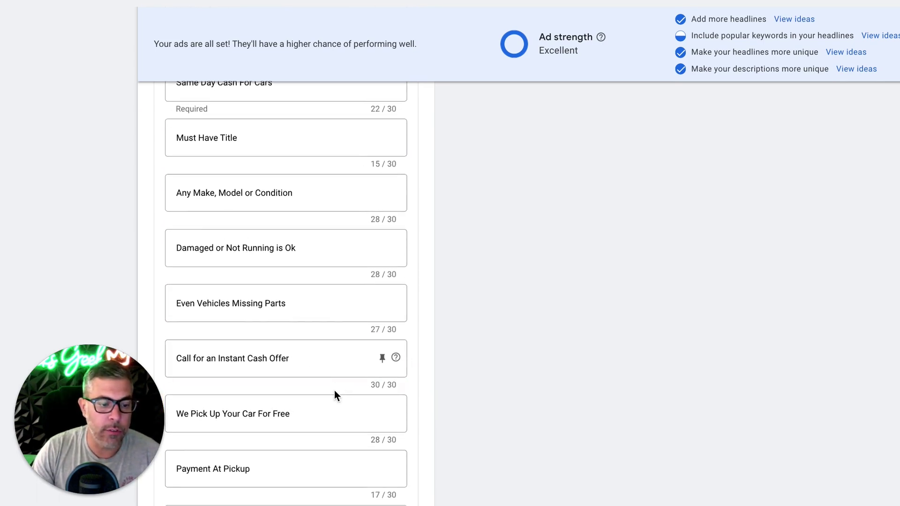
{"action": "scroll", "coordinate": [334, 393], "scroll_direction": "down", "scroll_amount": 1}
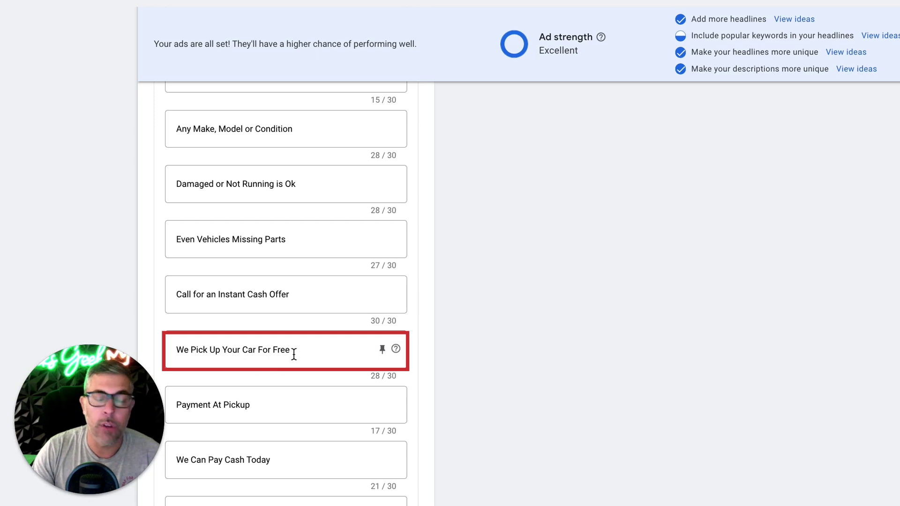
{"action": "scroll", "coordinate": [294, 354], "scroll_direction": "down", "scroll_amount": 2}
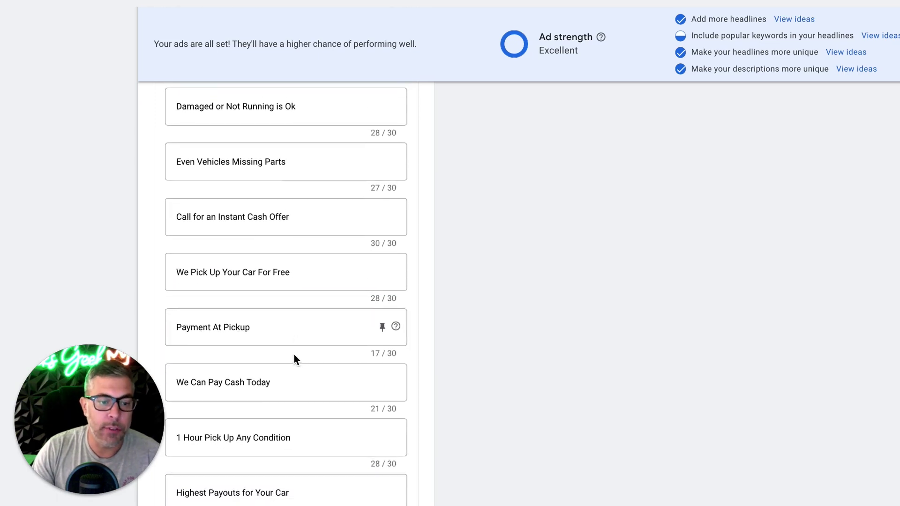
- Review the remaining headlines, from "We Can Pay Cash Today" to "Get An Instant Online Offer"
{"action": "scroll", "coordinate": [295, 355], "scroll_direction": "down", "scroll_amount": 2}
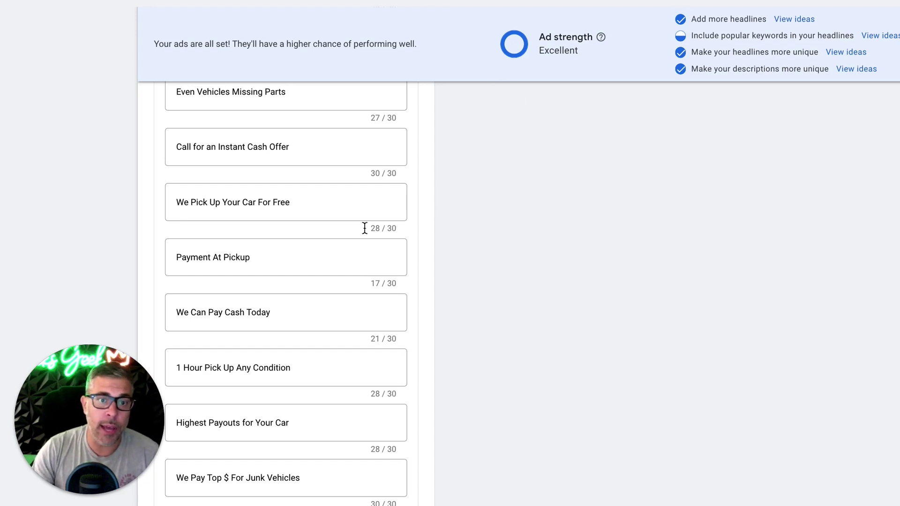
{"action": "scroll", "coordinate": [333, 240], "scroll_direction": "down", "scroll_amount": 1}
{"action": "scroll", "coordinate": [334, 240], "scroll_direction": "down", "scroll_amount": 5}
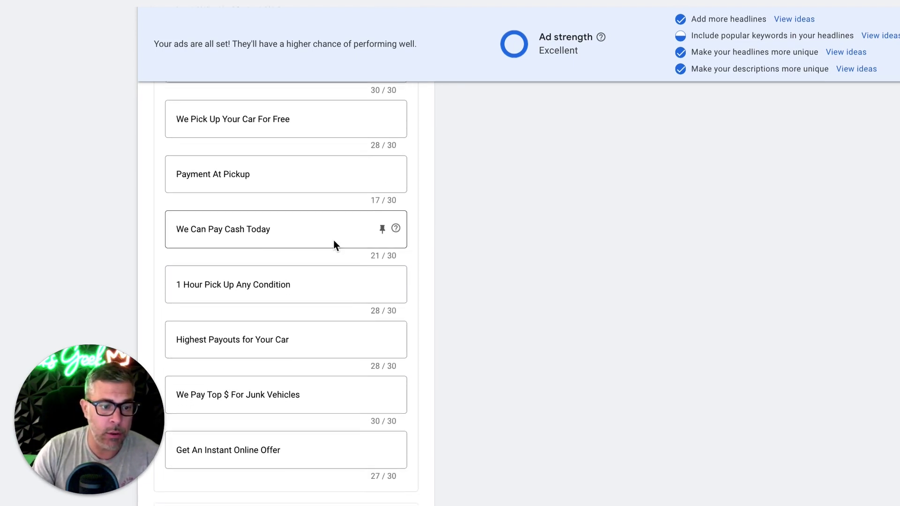
{"action": "left_click", "coordinate": [221, 360]}
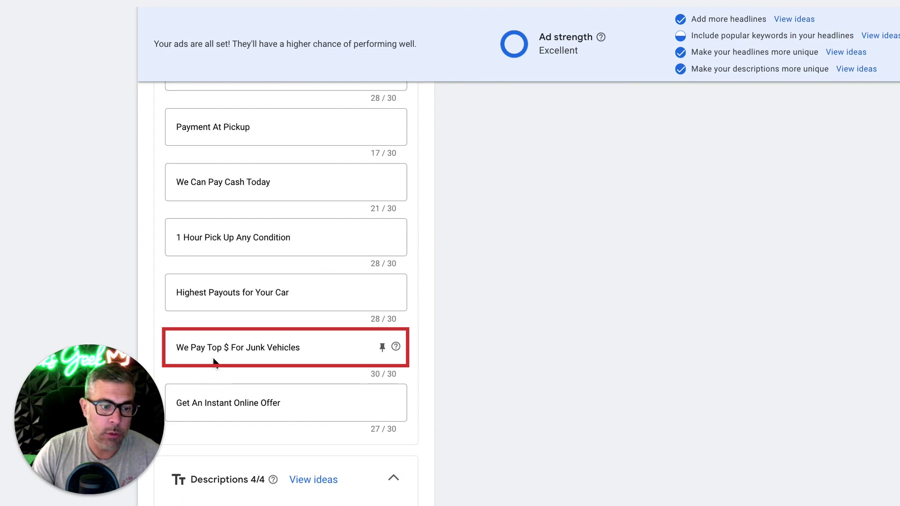
{"action": "left_click", "coordinate": [209, 414]}
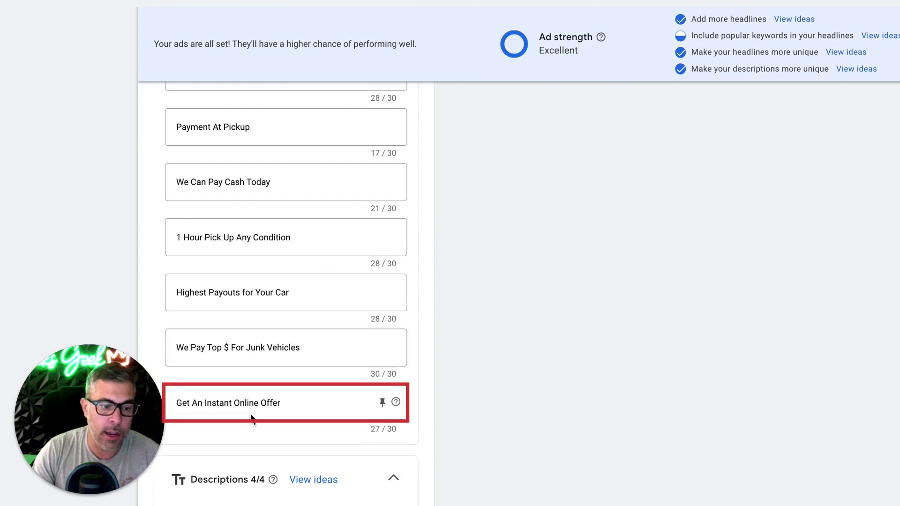
- Read the ad's four descriptions, from the 24/7 cash offer to the free car pickup
{"action": "scroll", "coordinate": [381, 255], "scroll_direction": "down", "scroll_amount": 5}
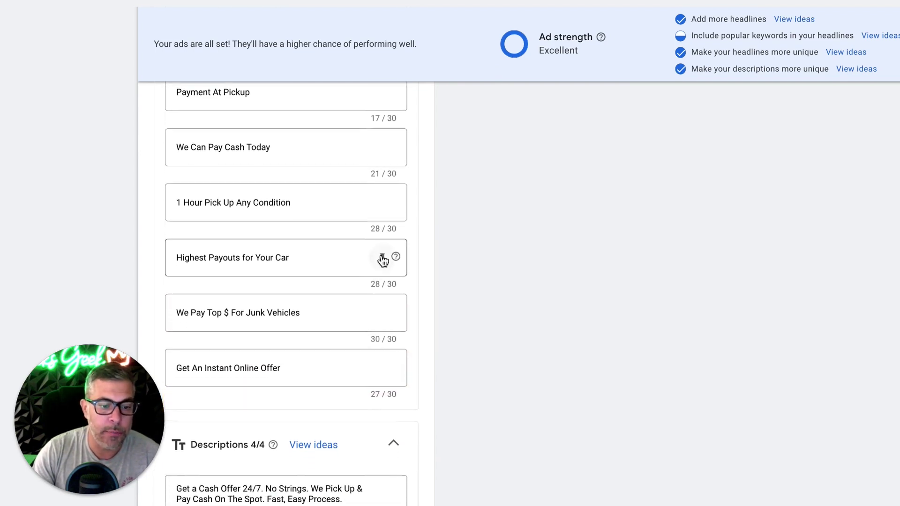
{"action": "scroll", "coordinate": [382, 255], "scroll_direction": "down", "scroll_amount": 3}
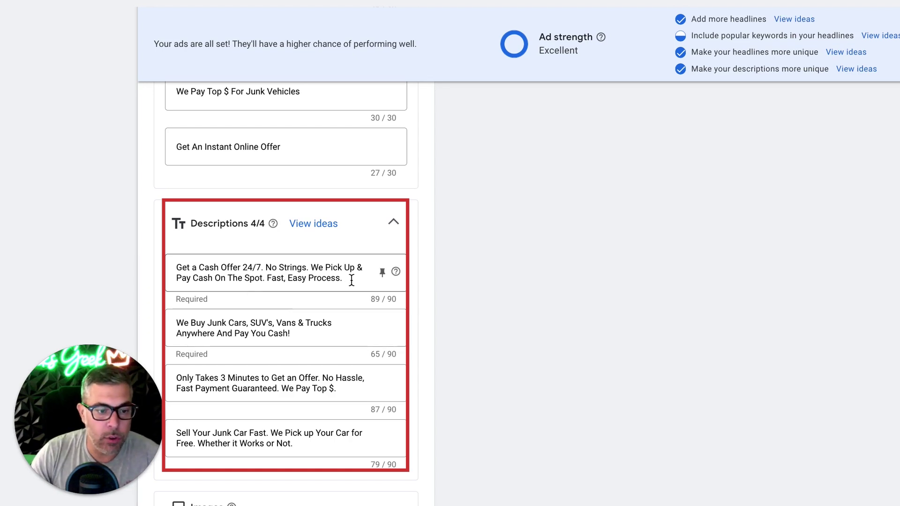
{"action": "scroll", "coordinate": [334, 340], "scroll_direction": "down", "scroll_amount": 2}
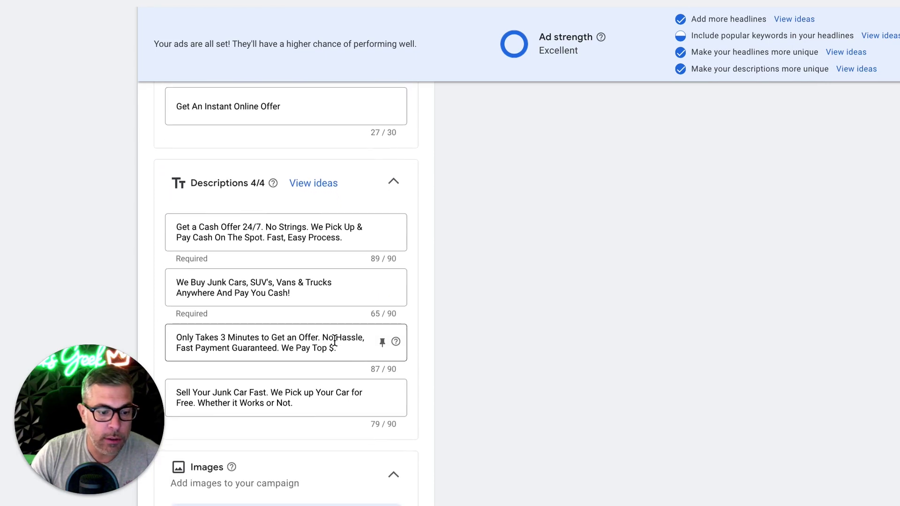
{"action": "scroll", "coordinate": [336, 346], "scroll_direction": "down", "scroll_amount": 2}
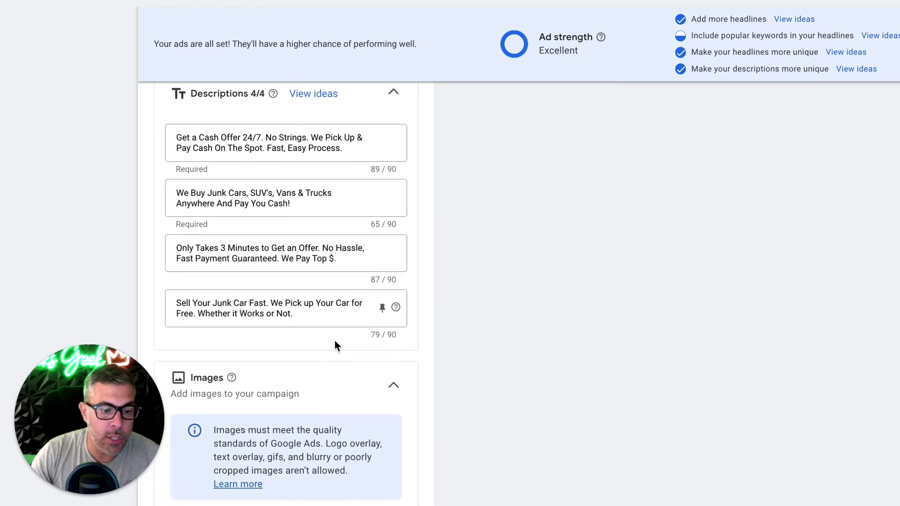
- Check the ad's image section and its business name and logo section, and return to the descriptions
{"action": "scroll", "coordinate": [335, 345], "scroll_direction": "down", "scroll_amount": 1}
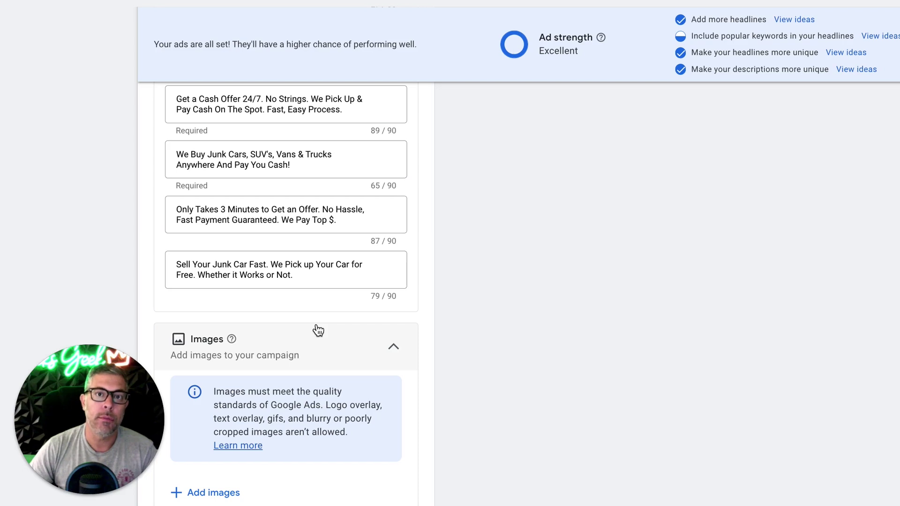
{"action": "scroll", "coordinate": [318, 330], "scroll_direction": "down", "scroll_amount": 2}
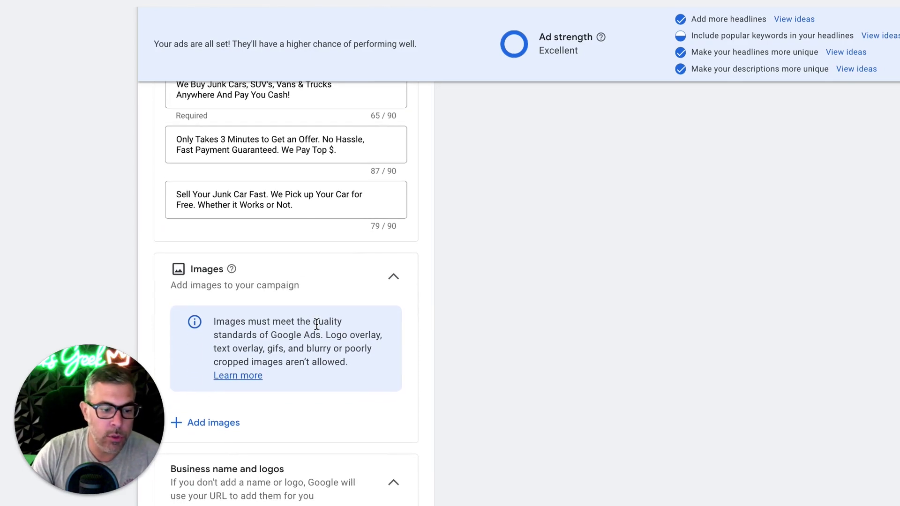
{"action": "scroll", "coordinate": [317, 324], "scroll_direction": "down", "scroll_amount": 2}
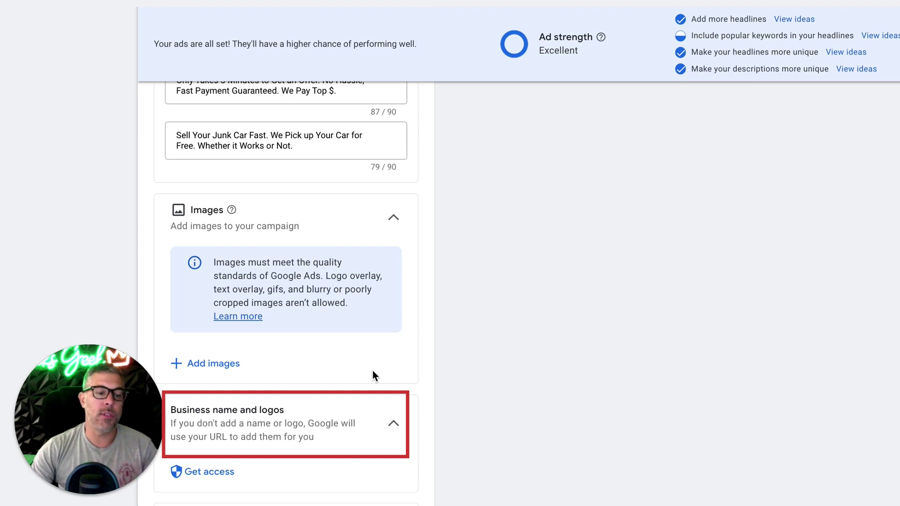
{"action": "scroll", "coordinate": [374, 375], "scroll_direction": "up", "scroll_amount": 5}
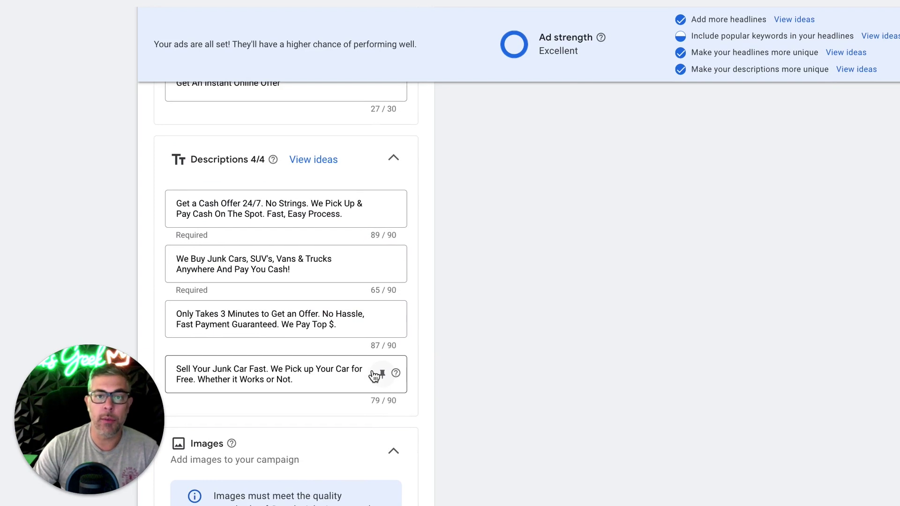
{"action": "scroll", "coordinate": [373, 375], "scroll_direction": "up", "scroll_amount": 1}
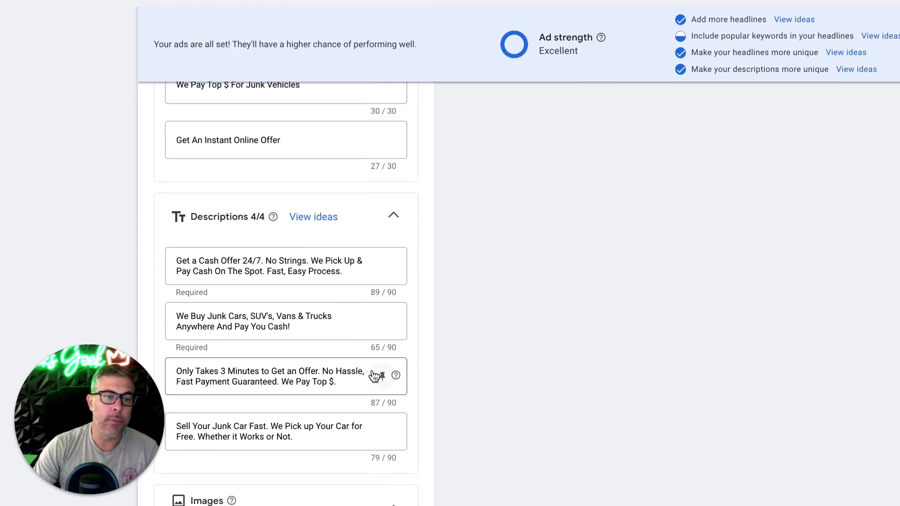
{"action": "scroll", "coordinate": [373, 374], "scroll_direction": "up", "scroll_amount": 3}
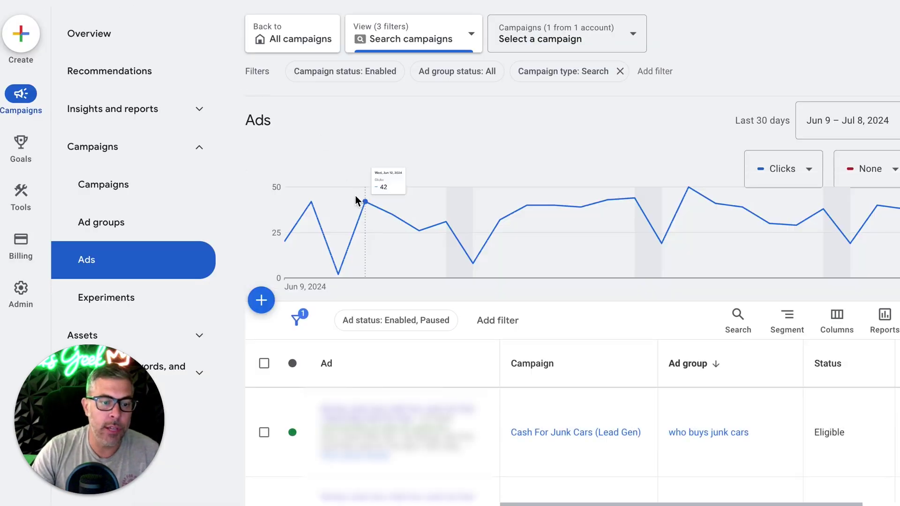
- Show the ad groups of the search campaigns and review their keyword themes, from "cash for junk cars" to "scrap car buyers"
{"action": "left_click", "coordinate": [104, 235]}
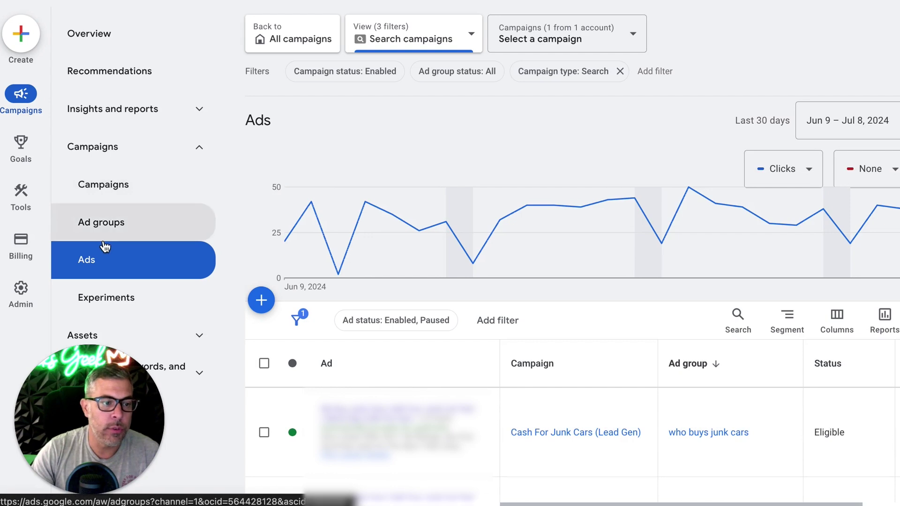
{"action": "scroll", "coordinate": [593, 296], "scroll_direction": "down", "scroll_amount": 3}
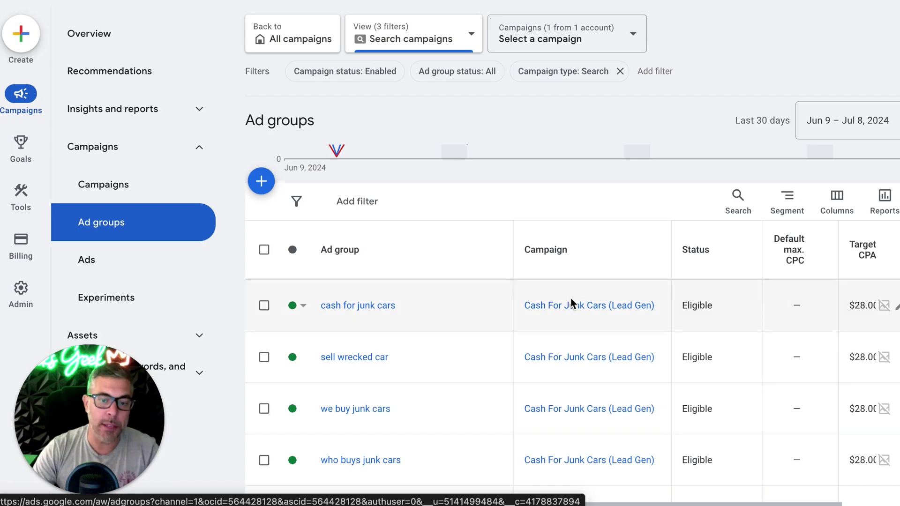
{"action": "scroll", "coordinate": [391, 408], "scroll_direction": "down", "scroll_amount": 2}
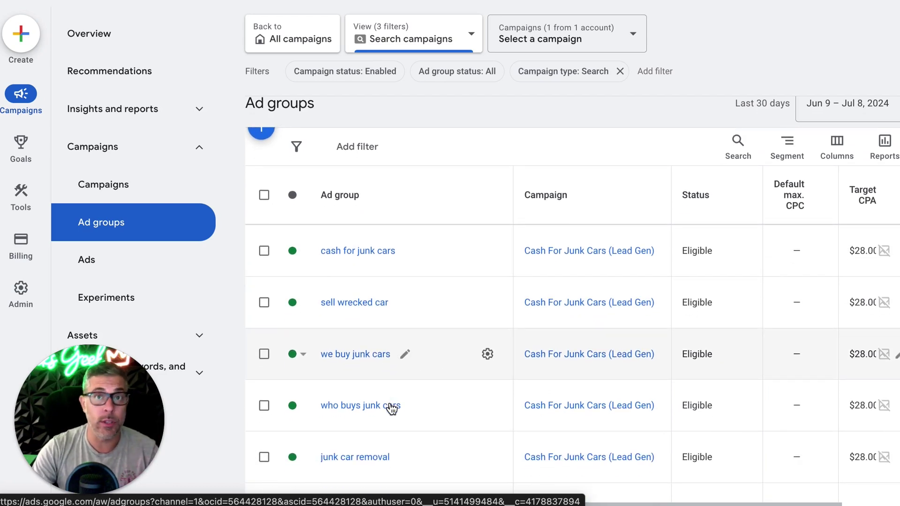
{"action": "scroll", "coordinate": [391, 408], "scroll_direction": "down", "scroll_amount": 1}
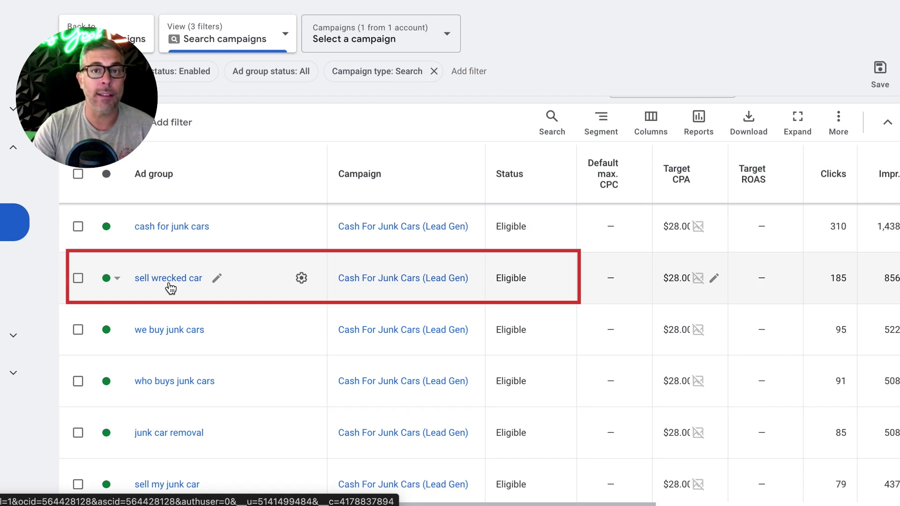
{"action": "scroll", "coordinate": [178, 291], "scroll_direction": "down", "scroll_amount": 2}
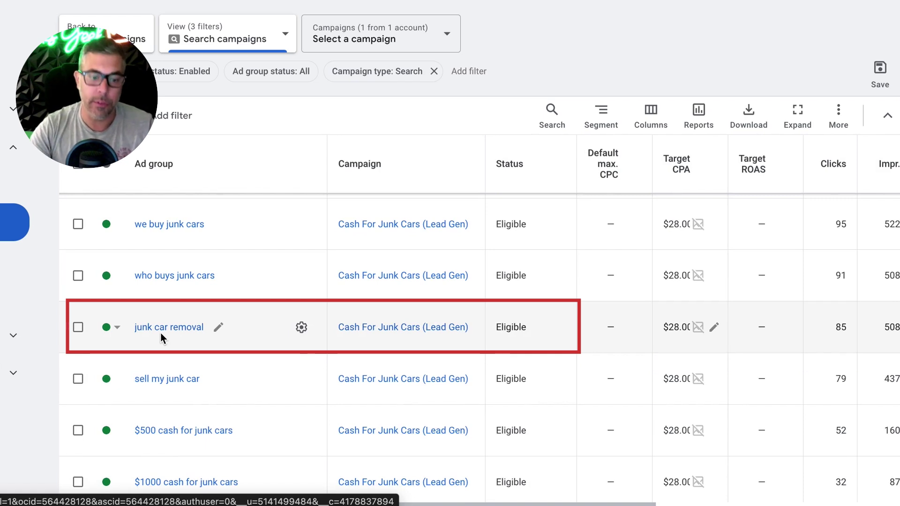
{"action": "scroll", "coordinate": [160, 333], "scroll_direction": "down", "scroll_amount": 2}
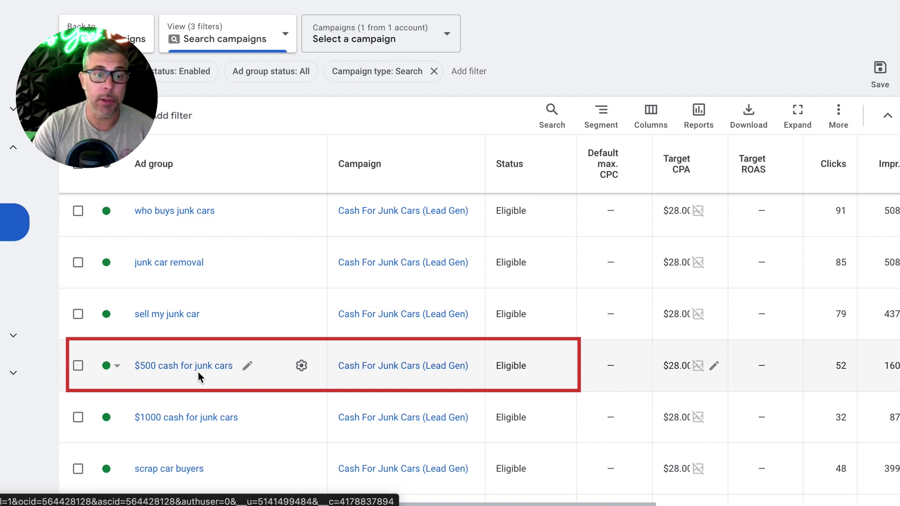
{"action": "scroll", "coordinate": [198, 372], "scroll_direction": "down", "scroll_amount": 1}
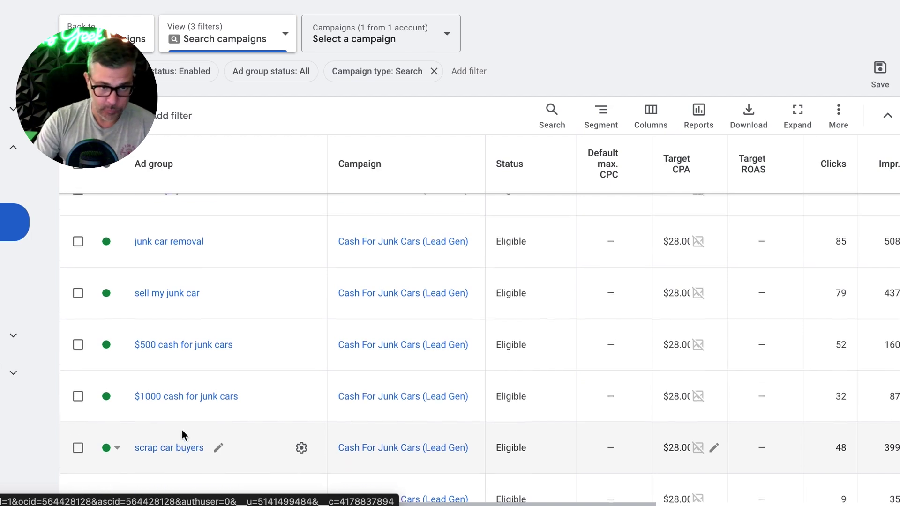
- Reopen the "cash for junk cars" ad group and look over its keywords, match types and cost per conversion
{"action": "scroll", "coordinate": [182, 429], "scroll_direction": "up", "scroll_amount": 5}
{"action": "scroll", "coordinate": [181, 430], "scroll_direction": "up", "scroll_amount": 2}
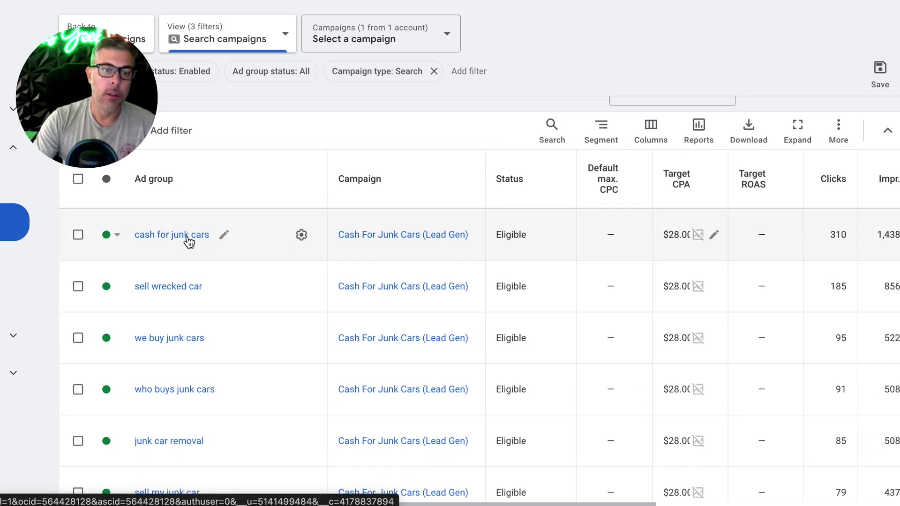
{"action": "left_click", "coordinate": [186, 236]}
{"action": "scroll", "coordinate": [370, 290], "scroll_direction": "down", "scroll_amount": 3}
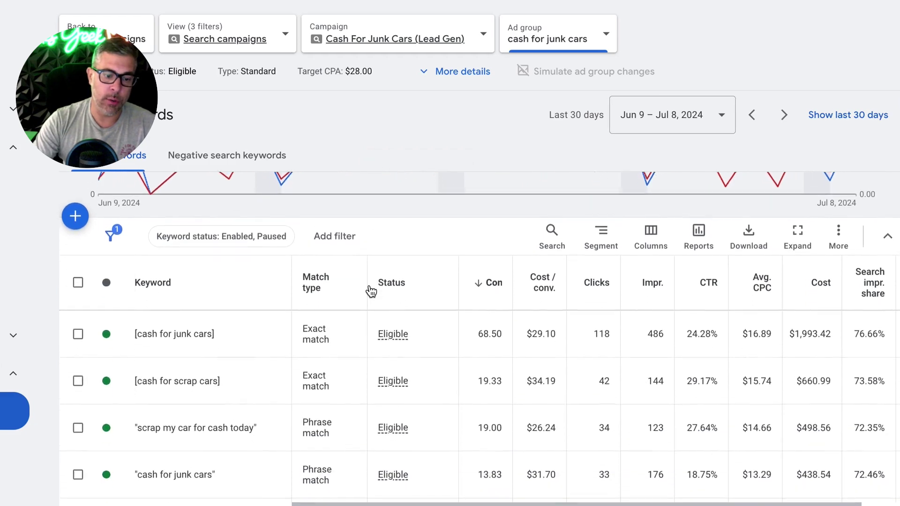